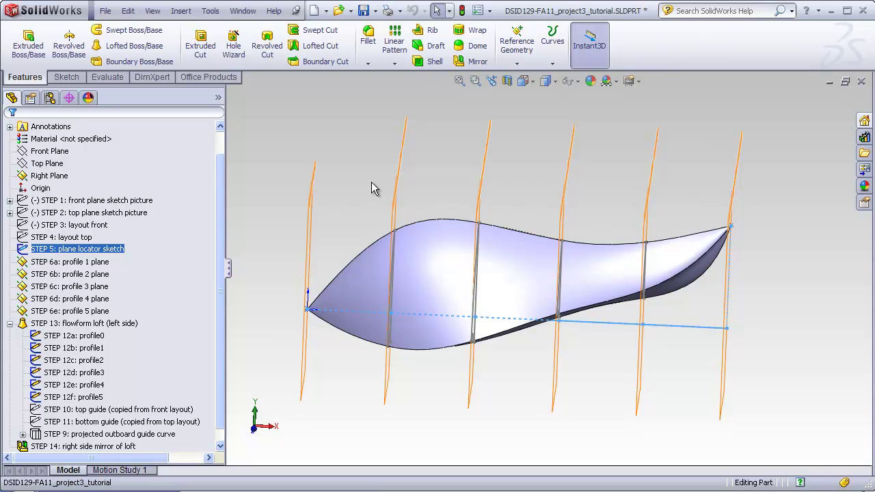
Deselect the plane locator sketch and orbit the loft model to an oblique view
{"action": "key", "text": "Escape"}
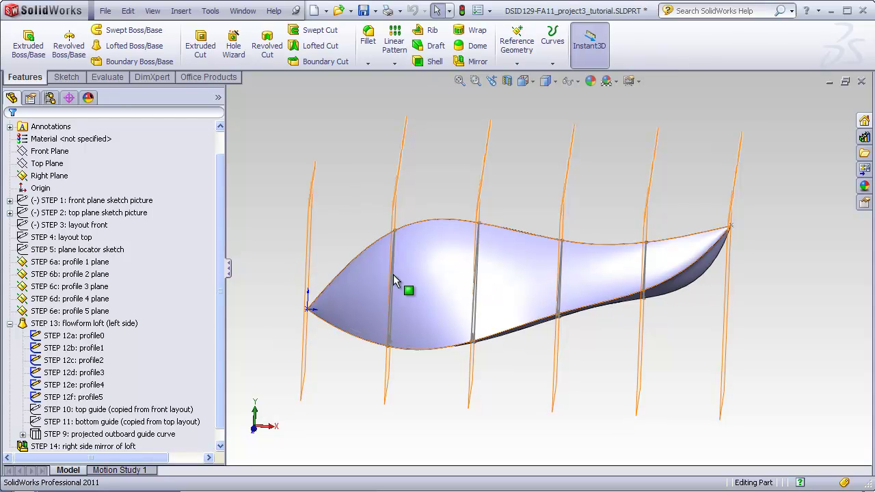
{"action": "middle_click_drag", "start_coordinate": [348, 264], "coordinate": [322, 261]}
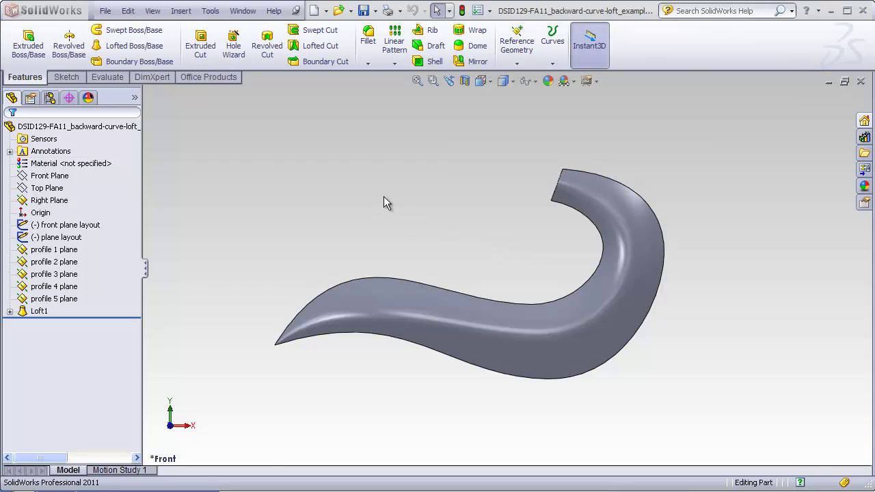
Turn on sketch display (Ctrl+Shift+S) so the layout sketch lines appear around the loft
{"action": "key", "text": "ctrl+shift+s"}
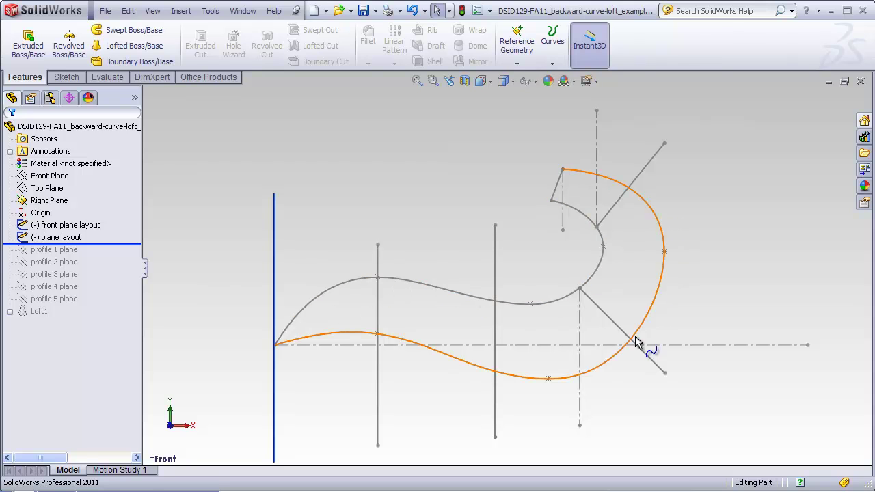
Select the plane layout sketch to display its 65, 90 and 45° dimensions
{"action": "left_click", "coordinate": [78, 238]}
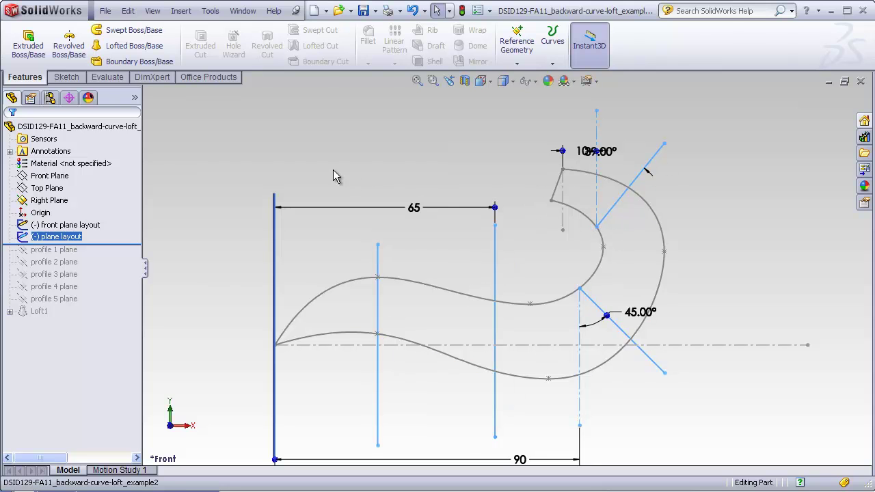
Open the plane layout sketch, zoom in on its angled lines, then exit without changes
{"action": "right_click", "coordinate": [84, 237]}
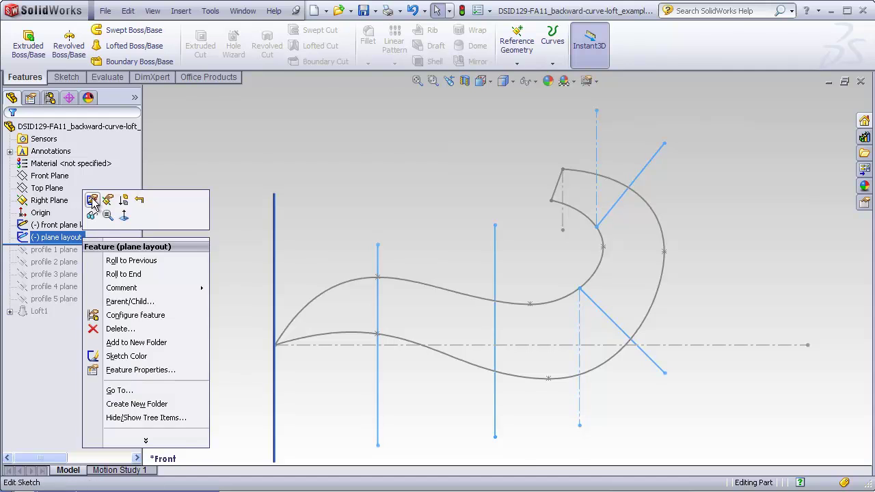
{"action": "left_click", "coordinate": [92, 200]}
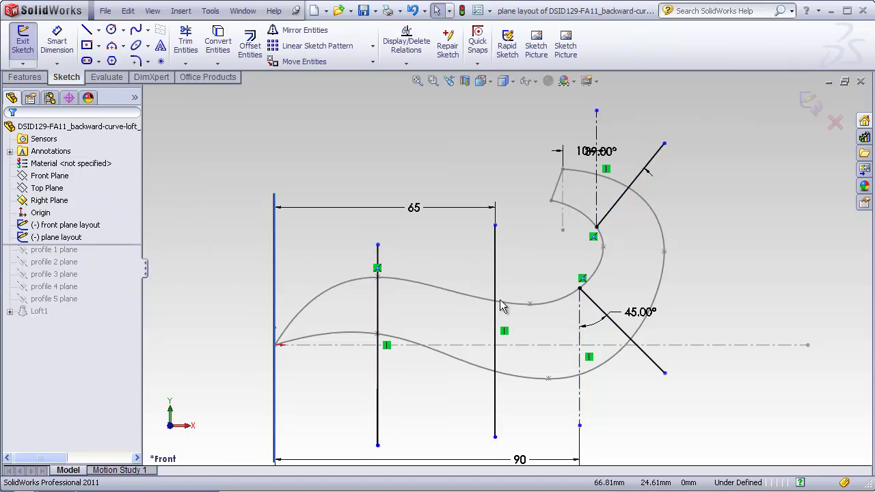
{"action": "key", "text": "f"}
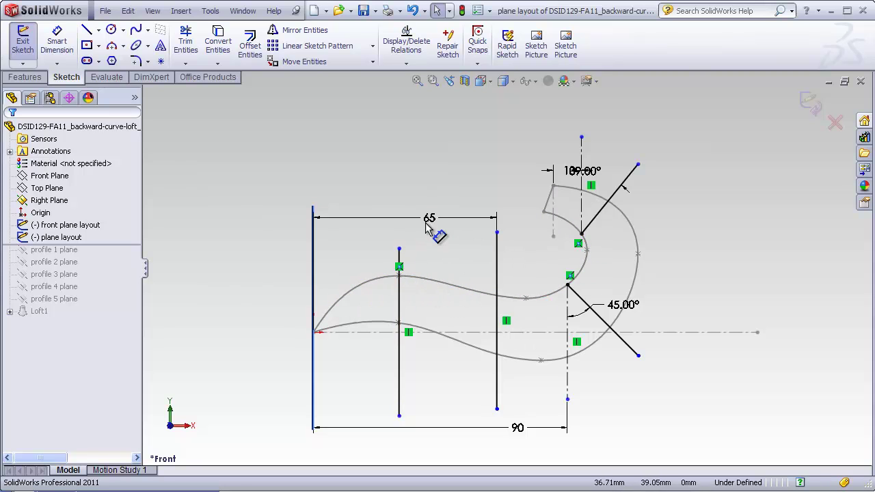
{"action": "scroll", "coordinate": [519, 273], "scroll_direction": "down", "scroll_amount": 1}
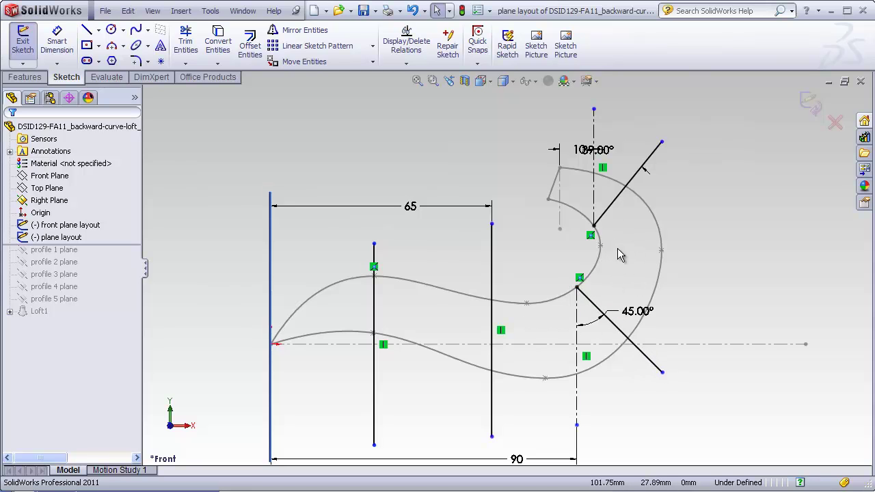
{"action": "scroll", "coordinate": [636, 179], "scroll_direction": "down", "scroll_amount": 3}
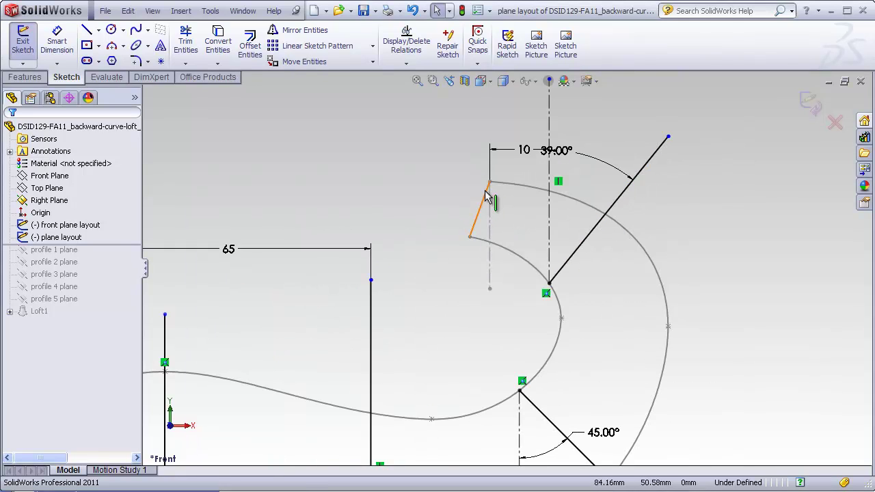
{"action": "left_click", "coordinate": [77, 225]}
{"action": "left_click", "coordinate": [299, 149]}
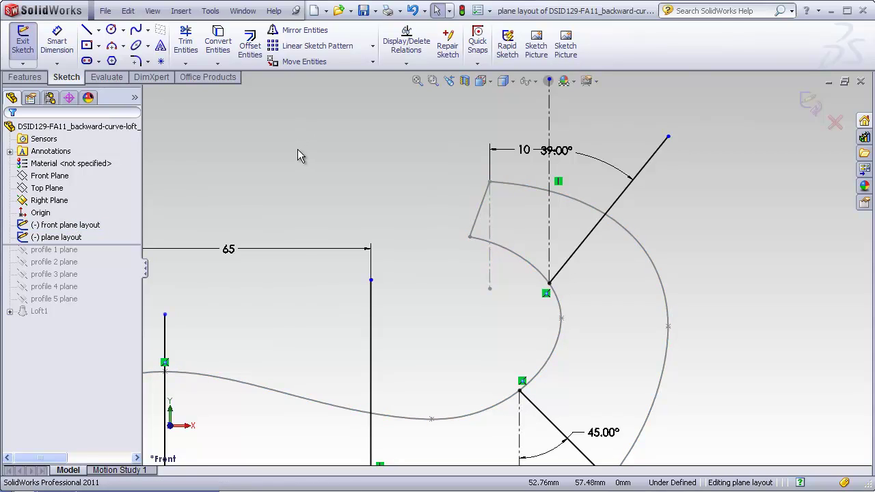
{"action": "key", "text": "ctrl+b"}
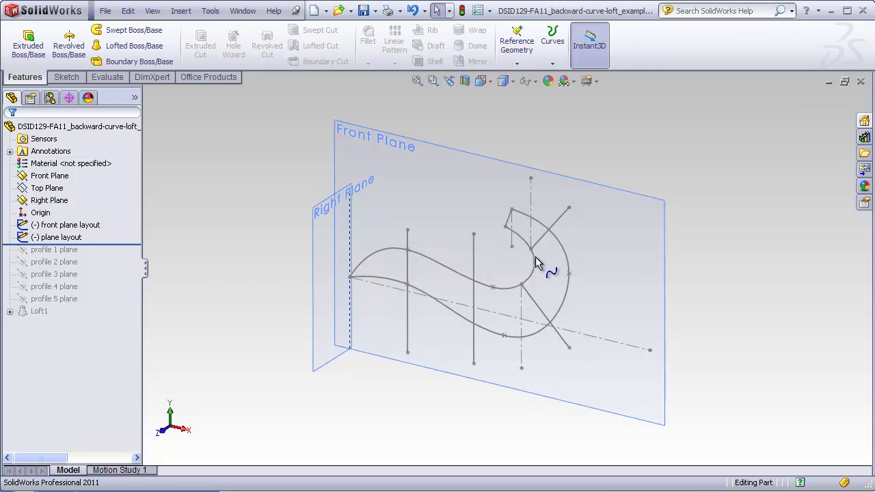
{"action": "mouse_move", "coordinate": [584, 197]}
{"action": "middle_mouse_down"}
{"action": "mouse_move", "coordinate": [531, 190]}
{"action": "mouse_move", "coordinate": [520, 157]}
{"action": "middle_mouse_up"}
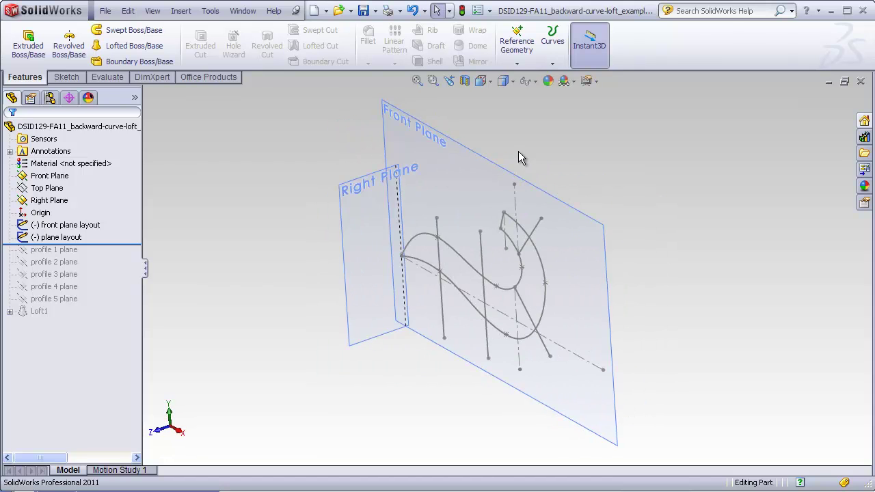
{"action": "left_click", "coordinate": [490, 82]}
{"action": "left_click", "coordinate": [497, 100]}
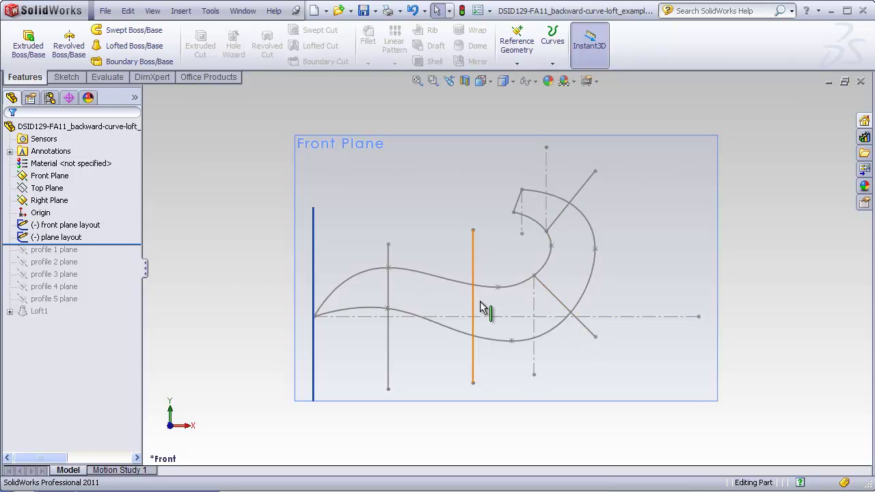
{"action": "mouse_move", "coordinate": [453, 266]}
{"action": "middle_mouse_down"}
{"action": "mouse_move", "coordinate": [449, 258]}
{"action": "mouse_move", "coordinate": [414, 315]}
{"action": "mouse_move", "coordinate": [417, 303]}
{"action": "middle_mouse_up"}
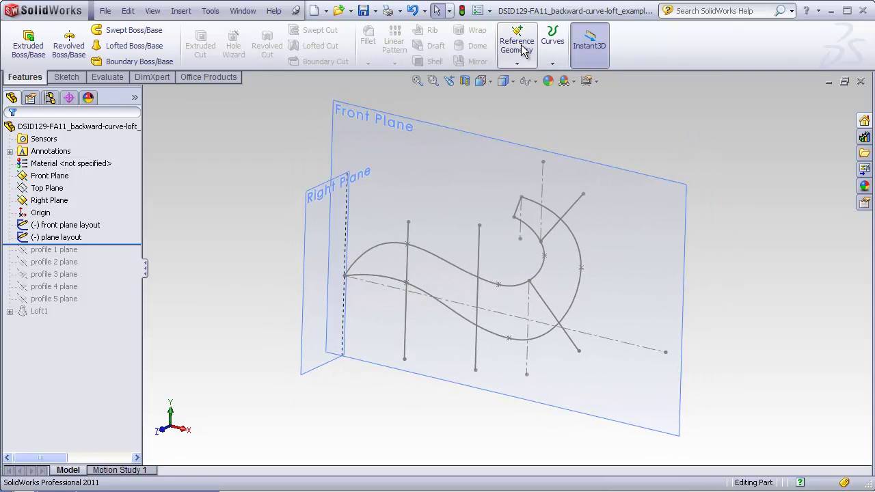
Create Plane1 perpendicular to the Front Plane through the first vertical layout line
{"action": "left_click", "coordinate": [517, 64]}
{"action": "left_click", "coordinate": [600, 79]}
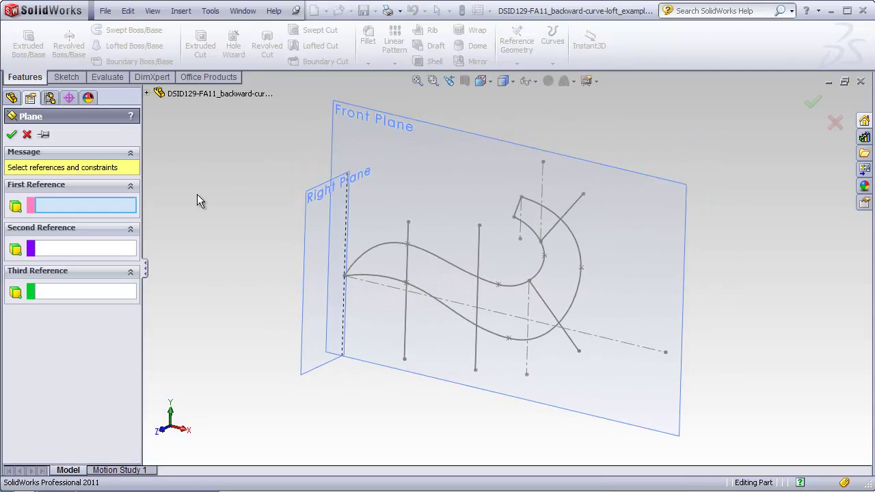
{"action": "left_click", "coordinate": [425, 130]}
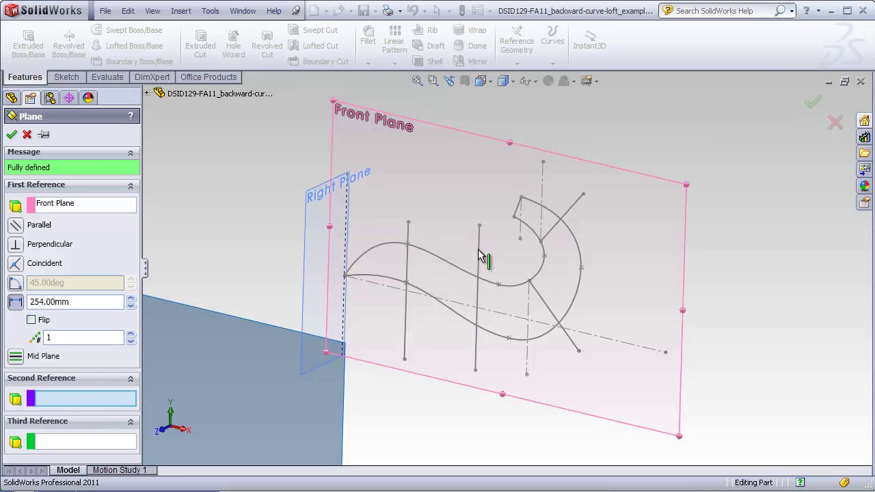
{"action": "left_click", "coordinate": [408, 230]}
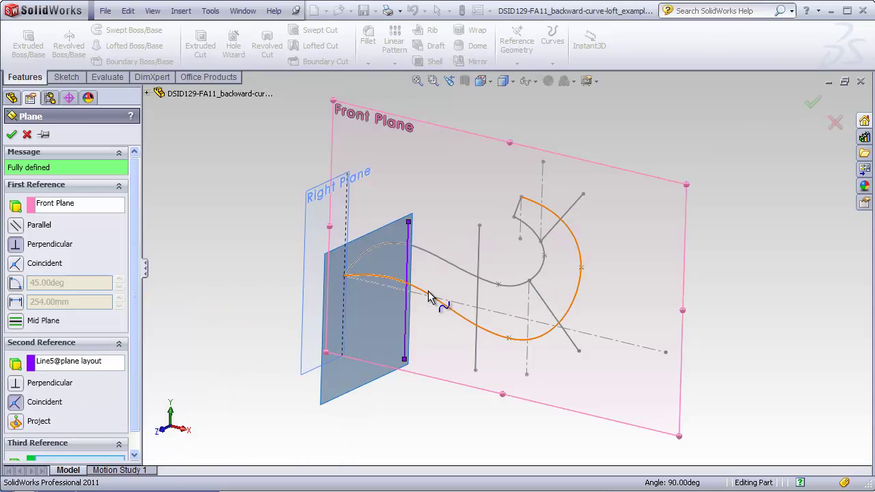
{"action": "mouse_move", "coordinate": [428, 290]}
{"action": "middle_mouse_down"}
{"action": "mouse_move", "coordinate": [453, 267]}
{"action": "mouse_move", "coordinate": [427, 277]}
{"action": "mouse_move", "coordinate": [445, 273]}
{"action": "mouse_move", "coordinate": [430, 290]}
{"action": "middle_mouse_up"}
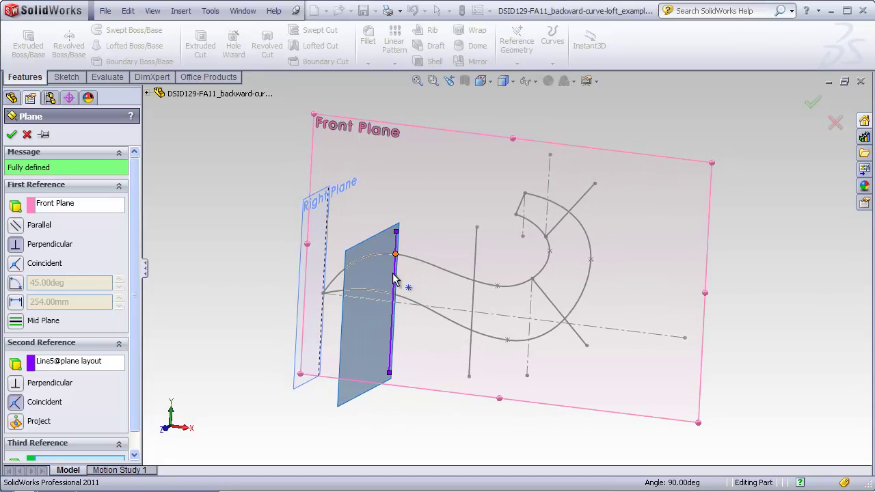
{"action": "scroll", "coordinate": [15, 232], "scroll_direction": "down", "scroll_amount": 1}
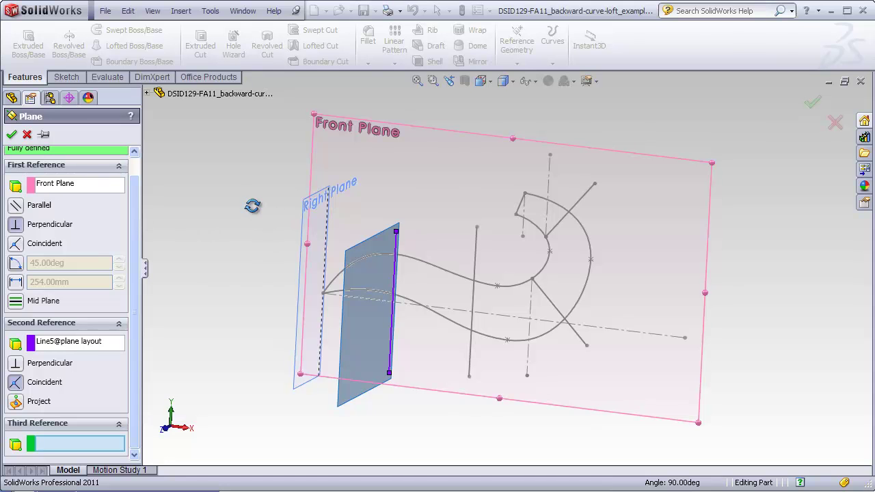
{"action": "middle_click_drag", "start_coordinate": [252, 206], "coordinate": [257, 387]}
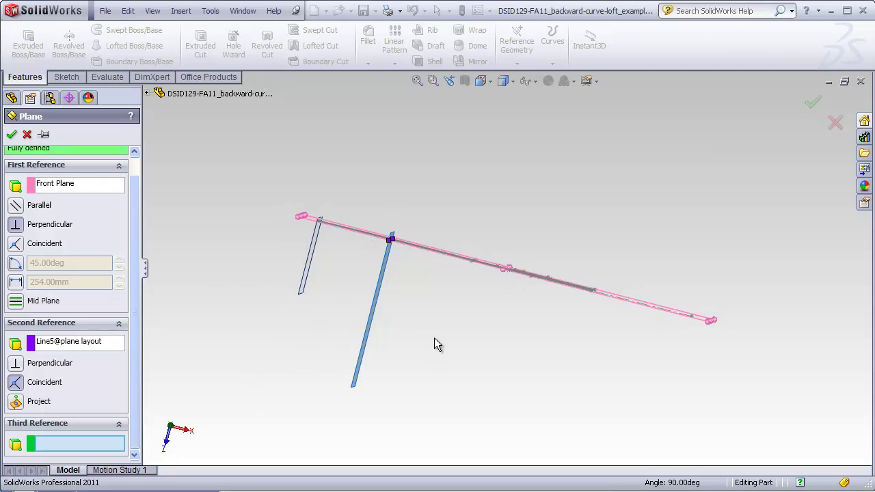
{"action": "middle_click_drag", "start_coordinate": [435, 338], "coordinate": [444, 194]}
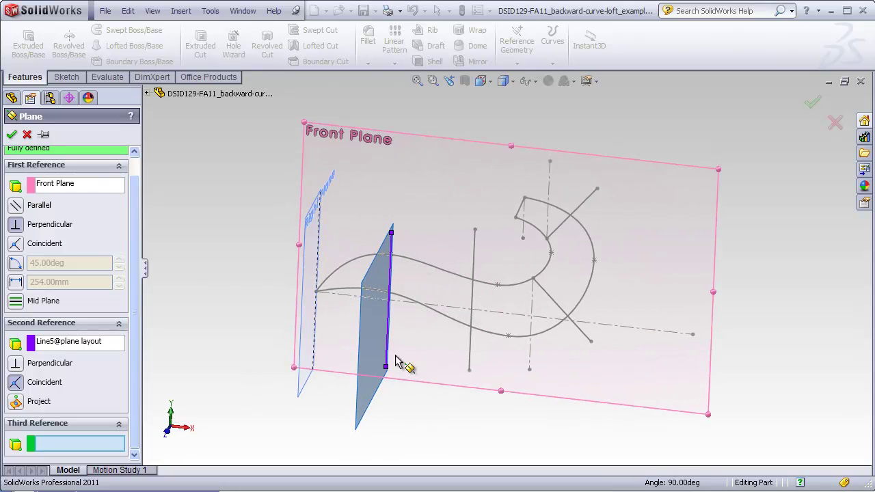
{"action": "left_click", "coordinate": [12, 134]}
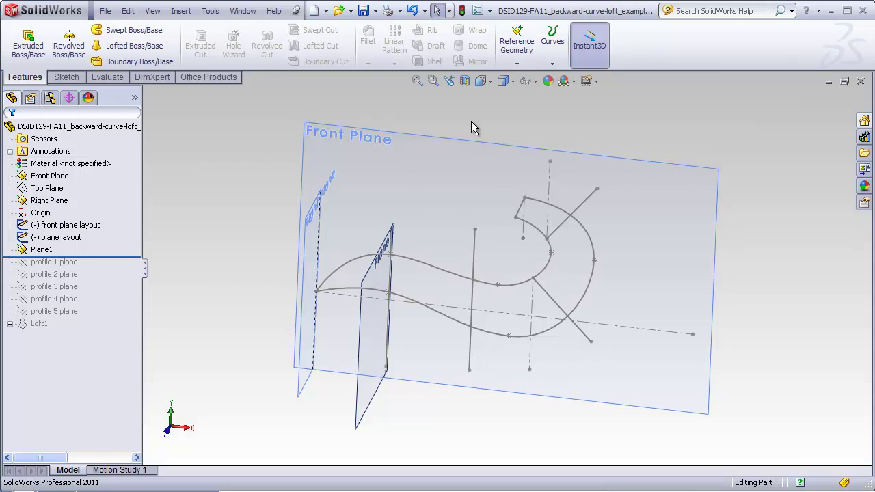
Define a new plane perpendicular to the Front Plane through the lower angled line Line7
{"action": "left_click", "coordinate": [519, 63]}
{"action": "left_click", "coordinate": [528, 73]}
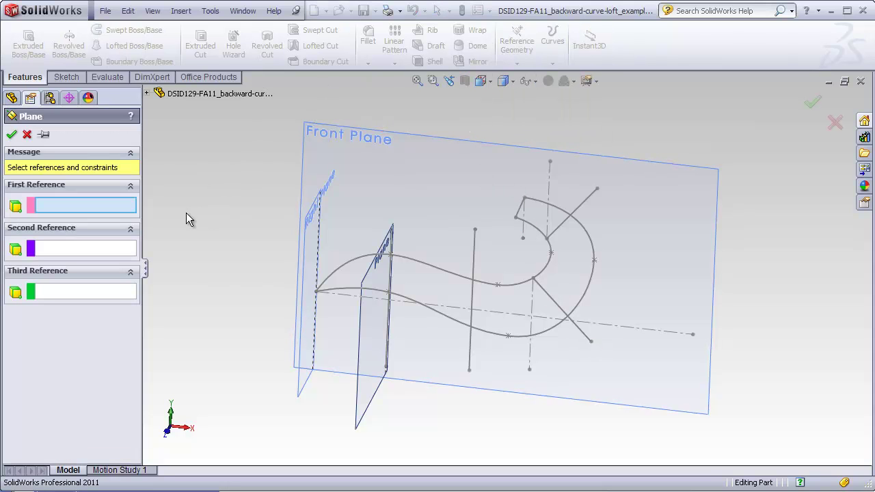
{"action": "left_click", "coordinate": [310, 127]}
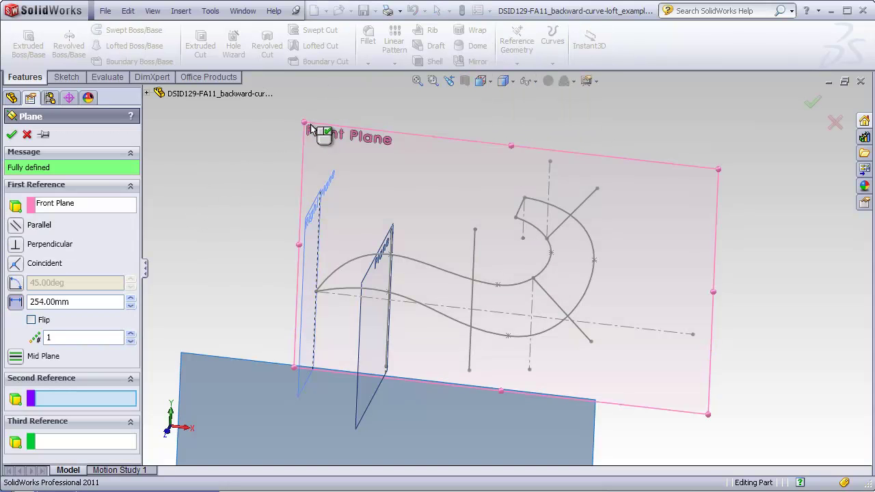
{"action": "left_click", "coordinate": [551, 304]}
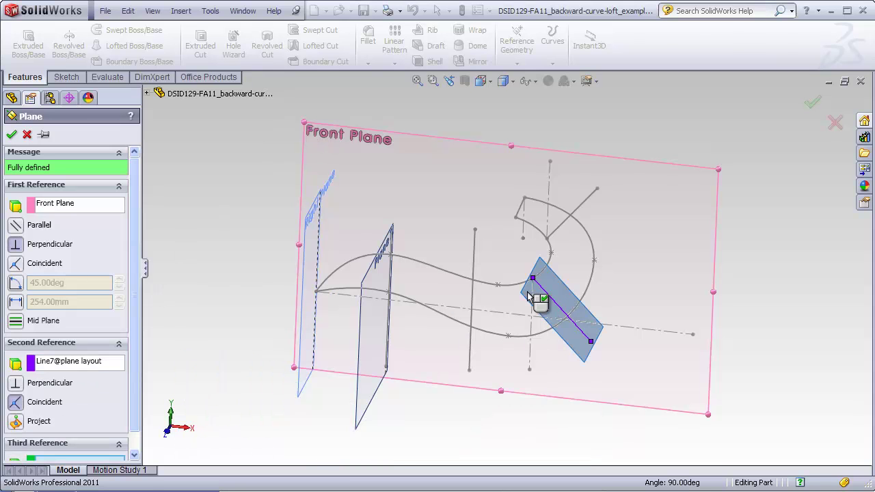
{"action": "mouse_move", "coordinate": [539, 304]}
{"action": "middle_mouse_down"}
{"action": "mouse_move", "coordinate": [523, 247]}
{"action": "mouse_move", "coordinate": [534, 223]}
{"action": "middle_mouse_up"}
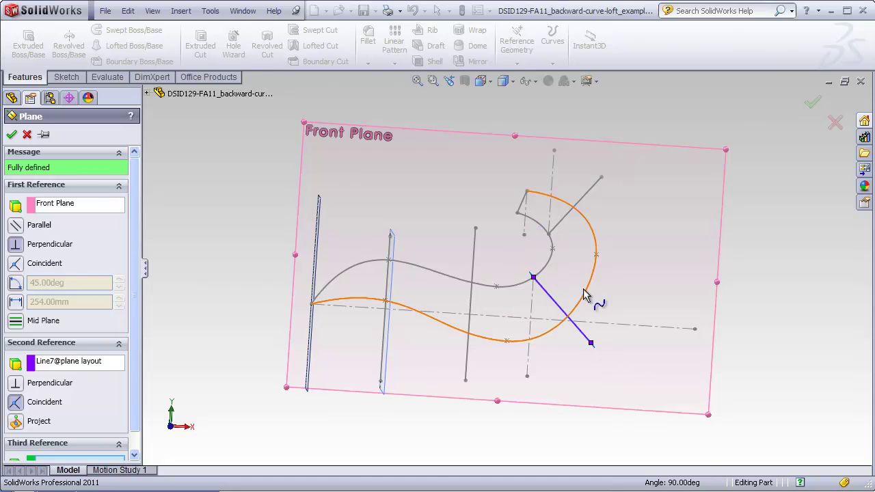
{"action": "mouse_move", "coordinate": [585, 261]}
{"action": "middle_mouse_down"}
{"action": "mouse_move", "coordinate": [579, 370]}
{"action": "mouse_move", "coordinate": [554, 252]}
{"action": "mouse_move", "coordinate": [519, 209]}
{"action": "mouse_move", "coordinate": [469, 192]}
{"action": "mouse_move", "coordinate": [469, 160]}
{"action": "mouse_move", "coordinate": [527, 352]}
{"action": "mouse_move", "coordinate": [547, 355]}
{"action": "middle_mouse_up"}
Confirm Plane2, then create Plane3 perpendicular to the Front Plane through angled line Line8
{"action": "left_click", "coordinate": [12, 134]}
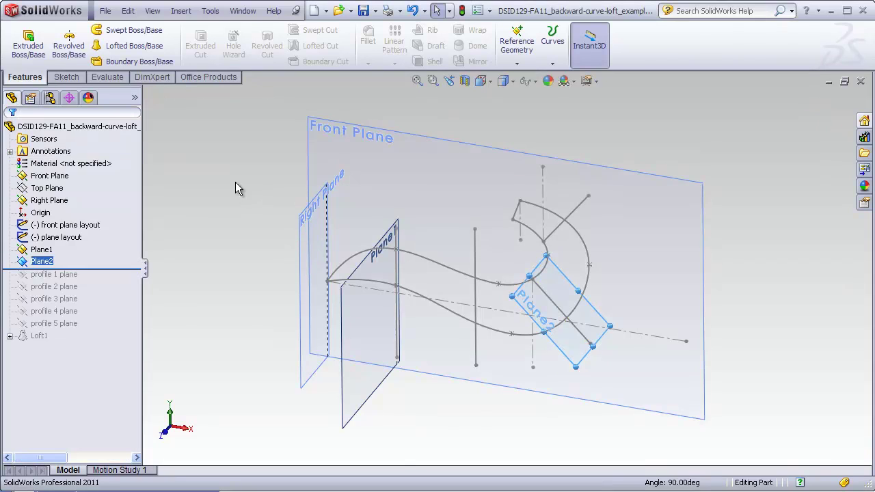
{"action": "left_click", "coordinate": [518, 60]}
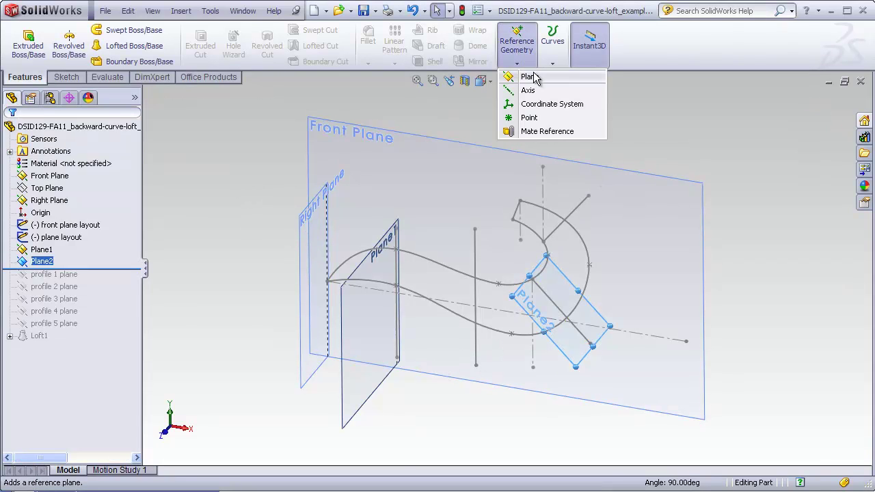
{"action": "left_click", "coordinate": [528, 73]}
{"action": "left_click", "coordinate": [51, 208]}
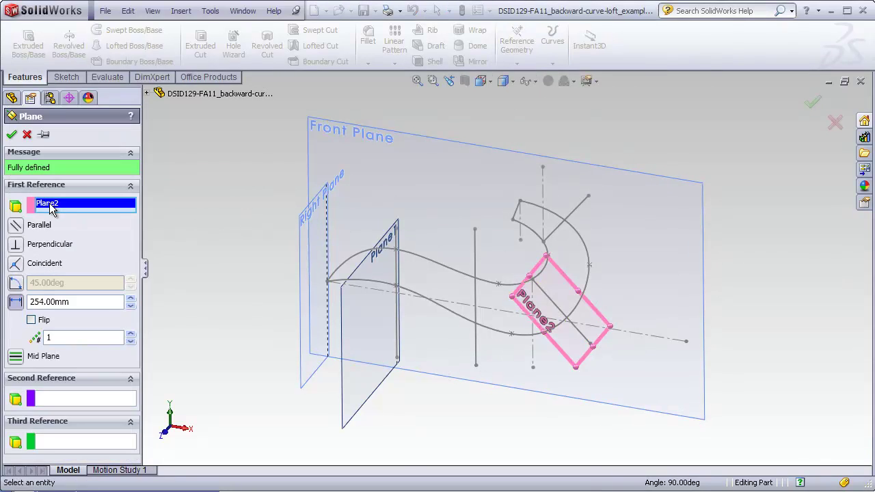
{"action": "key", "text": "Delete"}
{"action": "left_click", "coordinate": [455, 152]}
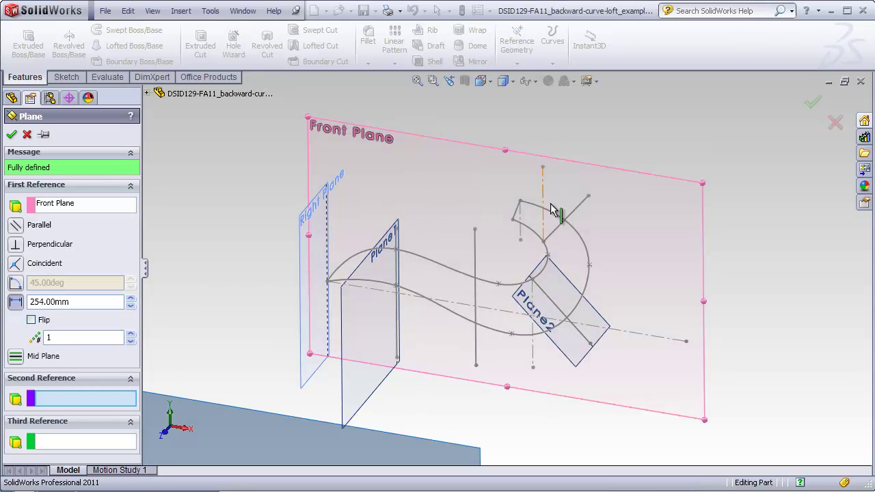
{"action": "left_click", "coordinate": [576, 216]}
{"action": "left_click", "coordinate": [12, 135]}
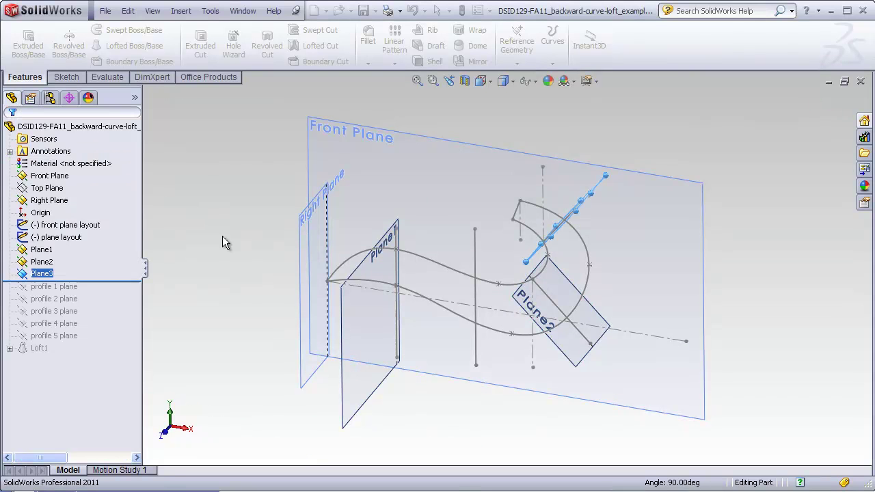
Orbit the model to inspect the three reference planes from a new angle
{"action": "mouse_move", "coordinate": [265, 265]}
{"action": "middle_mouse_down"}
{"action": "mouse_move", "coordinate": [231, 235]}
{"action": "mouse_move", "coordinate": [265, 254]}
{"action": "middle_mouse_up"}
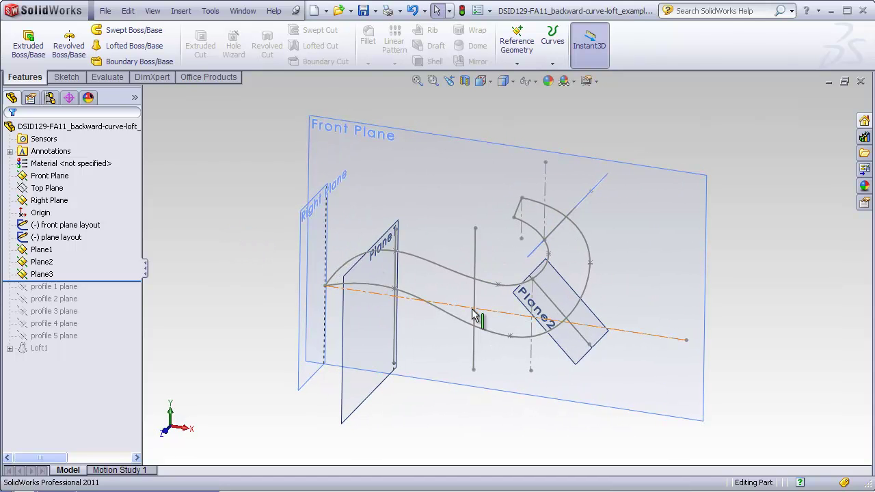
{"action": "mouse_move", "coordinate": [497, 266]}
{"action": "middle_mouse_down"}
{"action": "mouse_move", "coordinate": [401, 248]}
{"action": "mouse_move", "coordinate": [522, 204]}
{"action": "mouse_move", "coordinate": [492, 195]}
{"action": "mouse_move", "coordinate": [467, 233]}
{"action": "middle_mouse_up"}
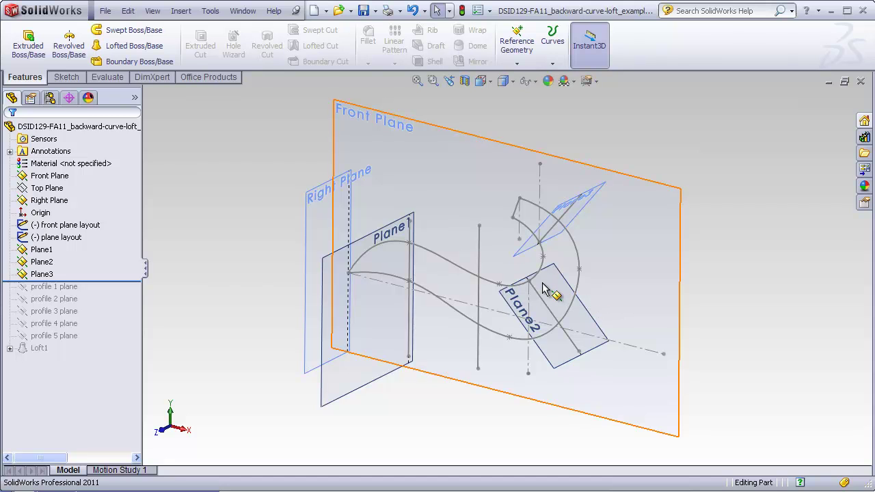
{"action": "mouse_move", "coordinate": [545, 289]}
{"action": "middle_mouse_down"}
{"action": "mouse_move", "coordinate": [568, 281]}
{"action": "mouse_move", "coordinate": [552, 292]}
{"action": "middle_mouse_up"}
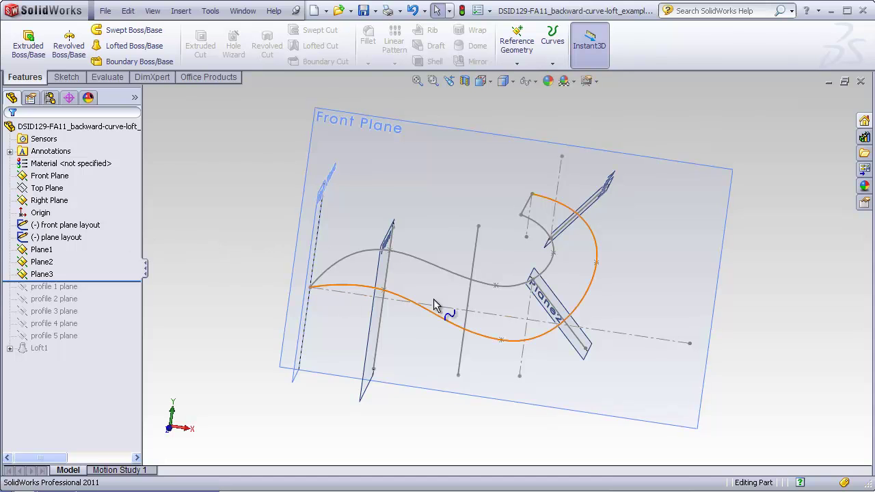
Edit the plane layout sketch in Front view, changing the lower 45° angle to 60°
{"action": "right_click", "coordinate": [68, 245]}
{"action": "left_click", "coordinate": [79, 204]}
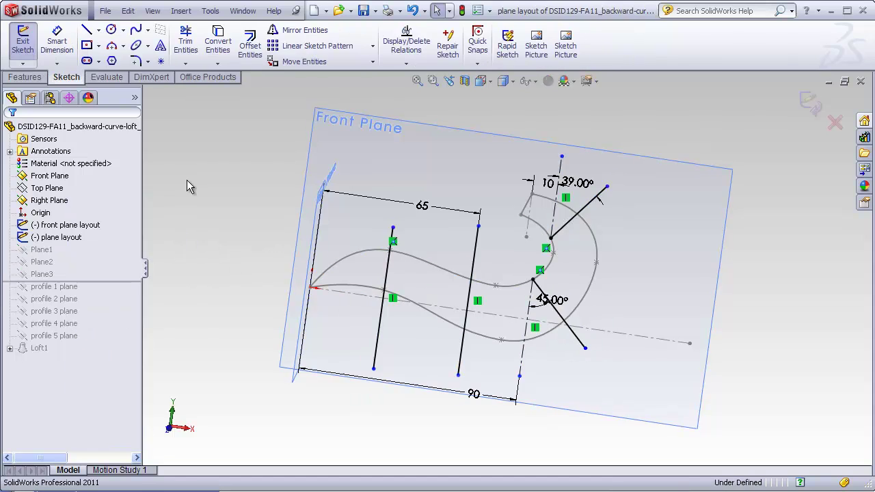
{"action": "left_click", "coordinate": [481, 81]}
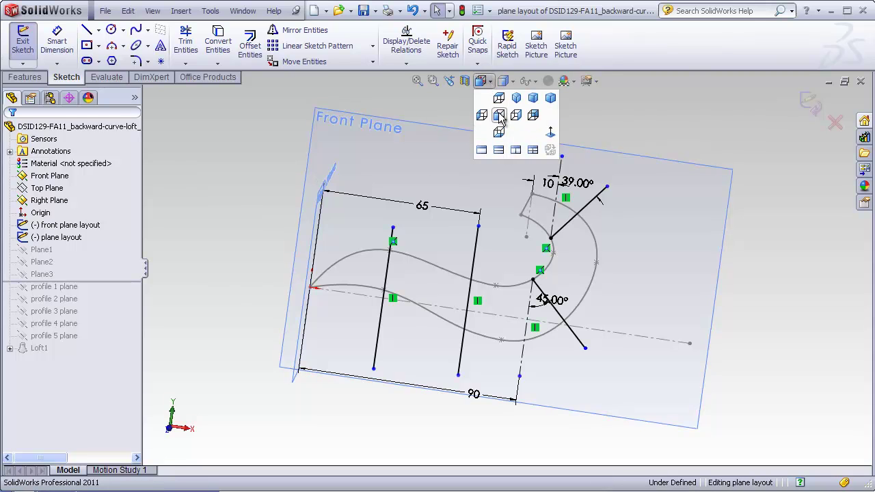
{"action": "left_click", "coordinate": [500, 118]}
{"action": "double_click", "coordinate": [593, 298]}
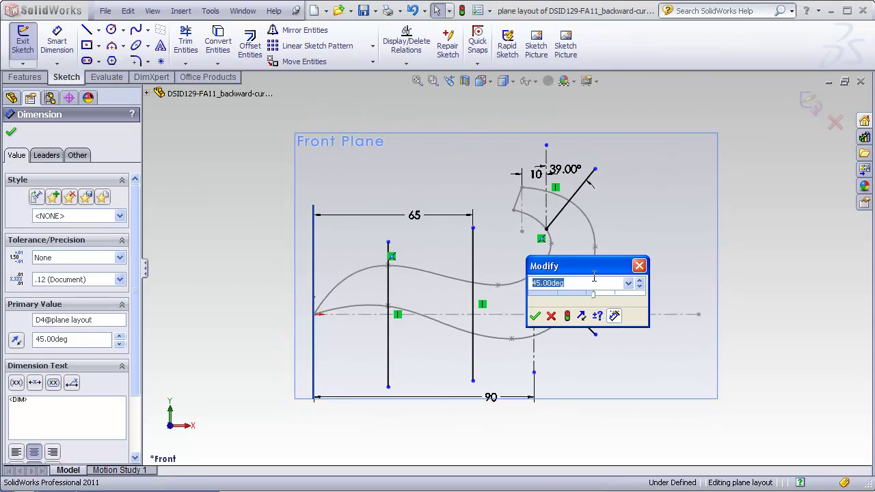
{"action": "left_click_drag", "start_coordinate": [588, 266], "coordinate": [718, 270]}
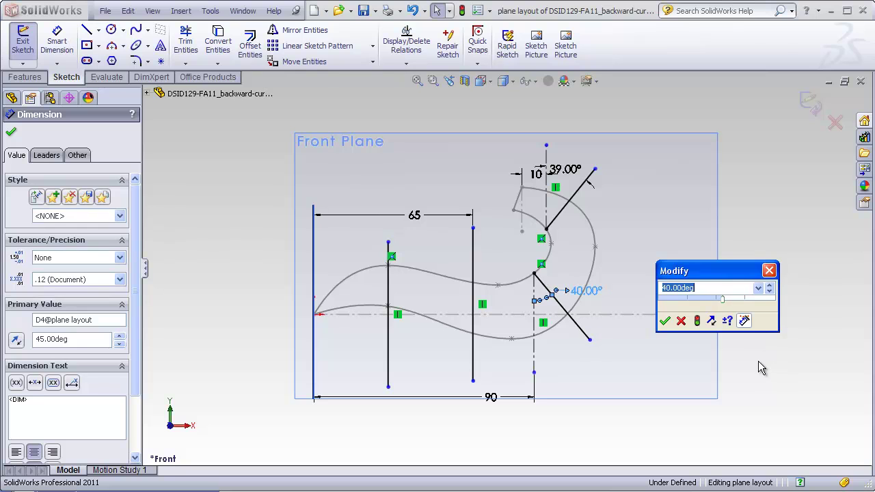
{"action": "scroll", "coordinate": [754, 358], "scroll_direction": "up", "scroll_amount": 10}
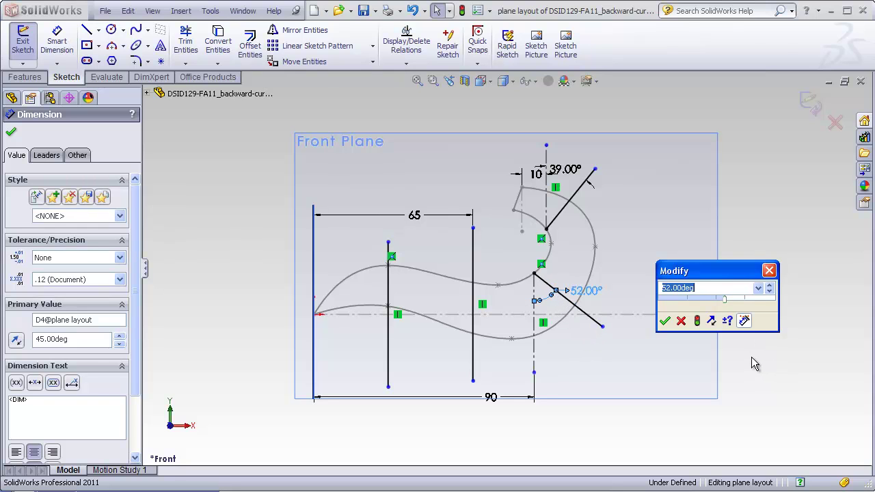
{"action": "scroll", "coordinate": [750, 357], "scroll_direction": "down", "scroll_amount": 2}
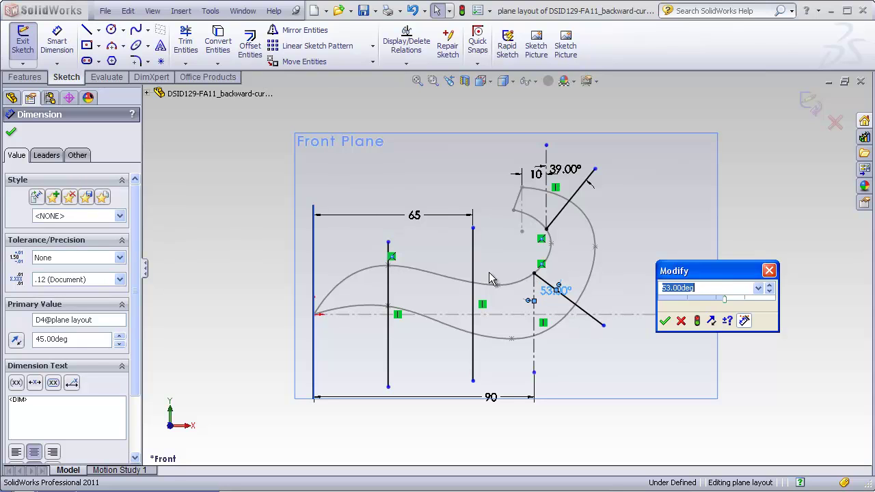
{"action": "scroll", "coordinate": [783, 366], "scroll_direction": "up", "scroll_amount": 7}
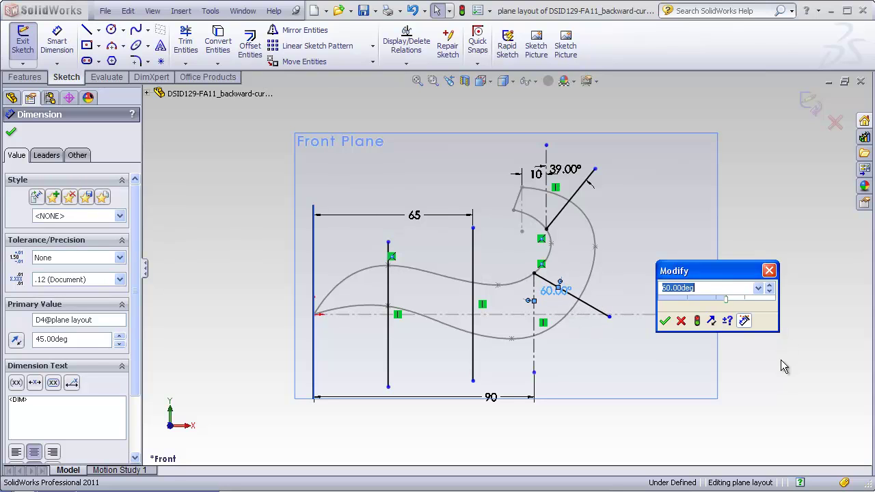
{"action": "left_click", "coordinate": [665, 321]}
{"action": "left_click", "coordinate": [810, 103]}
{"action": "mouse_move", "coordinate": [781, 217]}
{"action": "middle_mouse_down"}
{"action": "mouse_move", "coordinate": [720, 238]}
{"action": "mouse_move", "coordinate": [752, 166]}
{"action": "mouse_move", "coordinate": [732, 278]}
{"action": "mouse_move", "coordinate": [710, 285]}
{"action": "middle_mouse_up"}
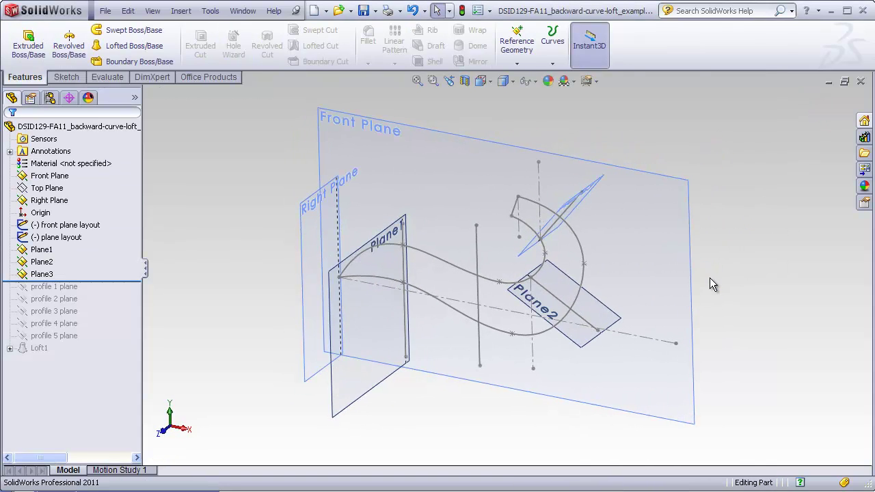